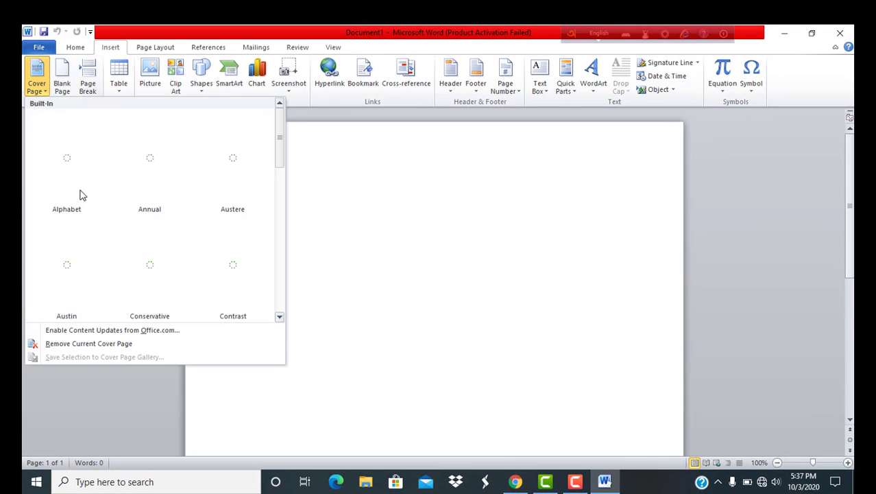
pyautogui.scroll(-5, 117, 200)
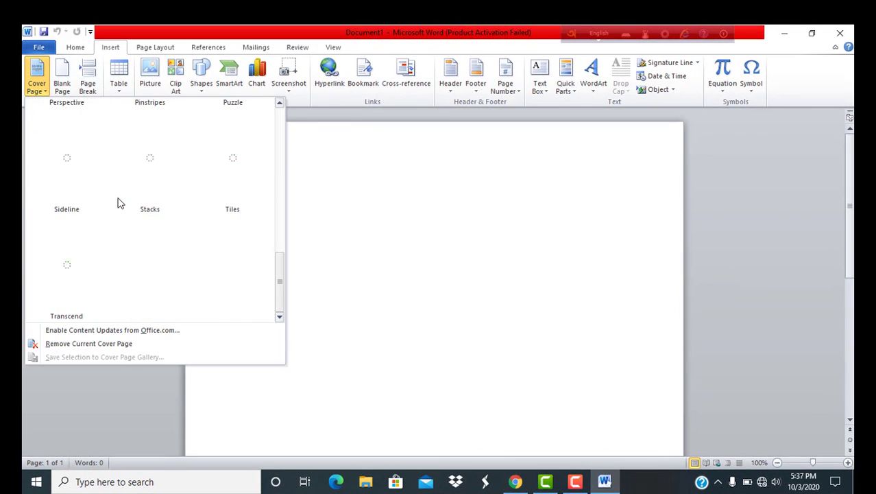
pyautogui.scroll(5, 117, 197)
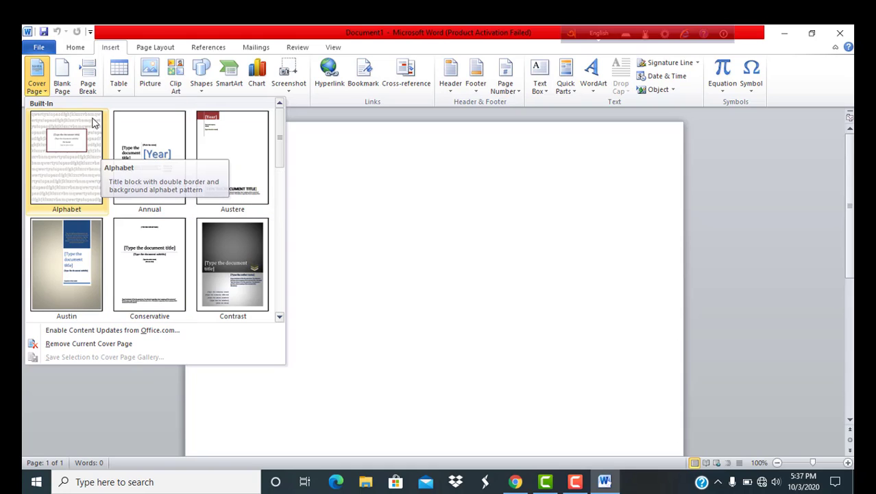
pyautogui.scroll(-1, 388, 199)
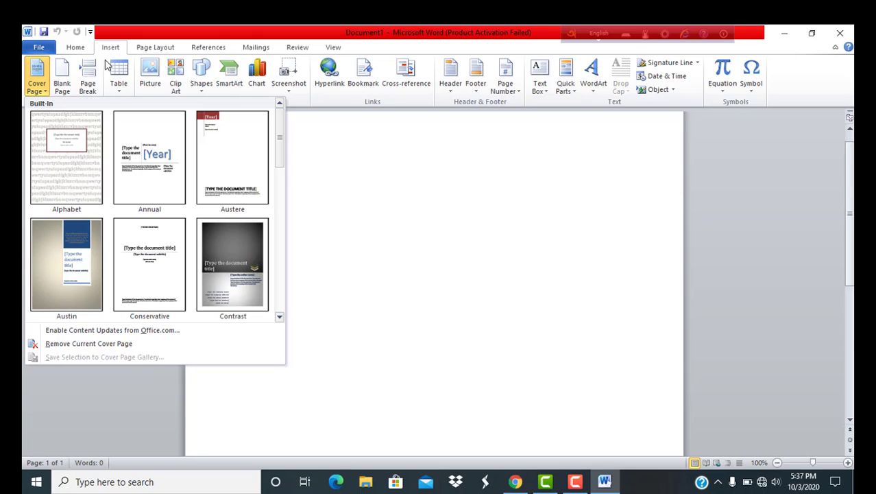
pyautogui.click(357, 184)
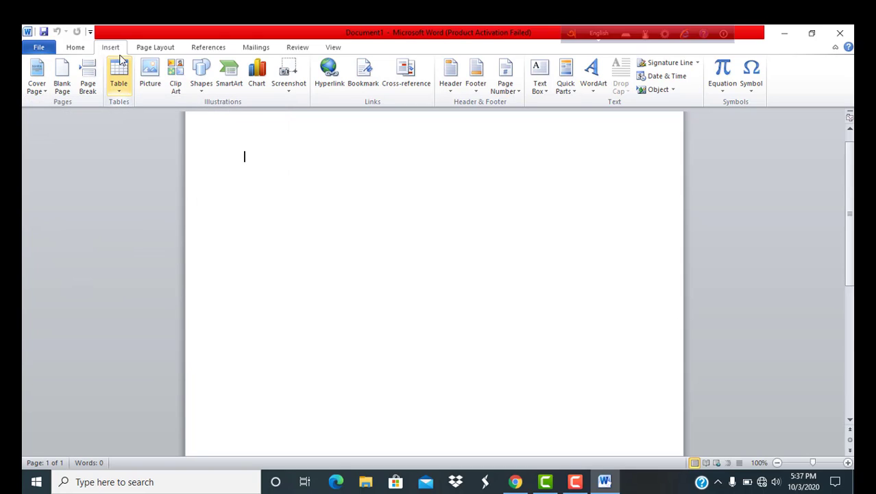
# Draw a one-row table nearly the width of the page and divide it into four columns with three vertical lines
pyautogui.click(126, 91)
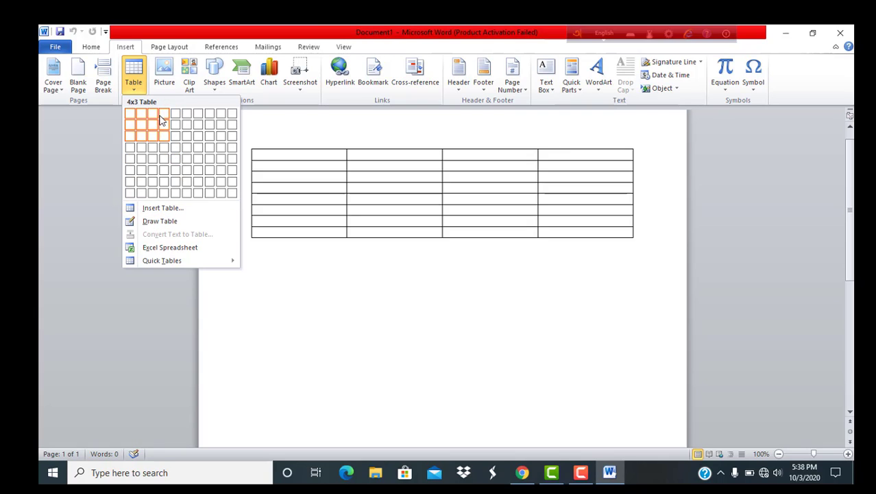
pyautogui.click(163, 225)
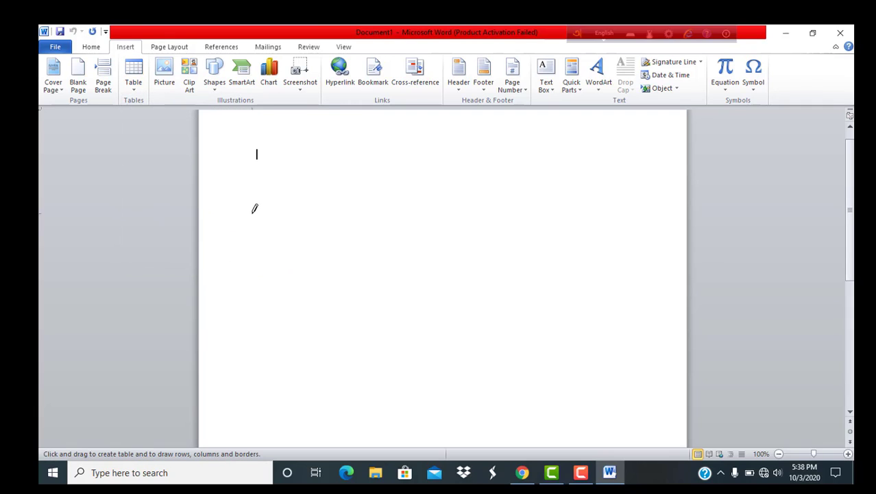
pyautogui.moveTo(240, 171)
pyautogui.mouseDown()
pyautogui.moveTo(264, 187)
pyautogui.moveTo(372, 197)
pyautogui.moveTo(640, 205)
pyautogui.moveTo(664, 190)
pyautogui.mouseUp()
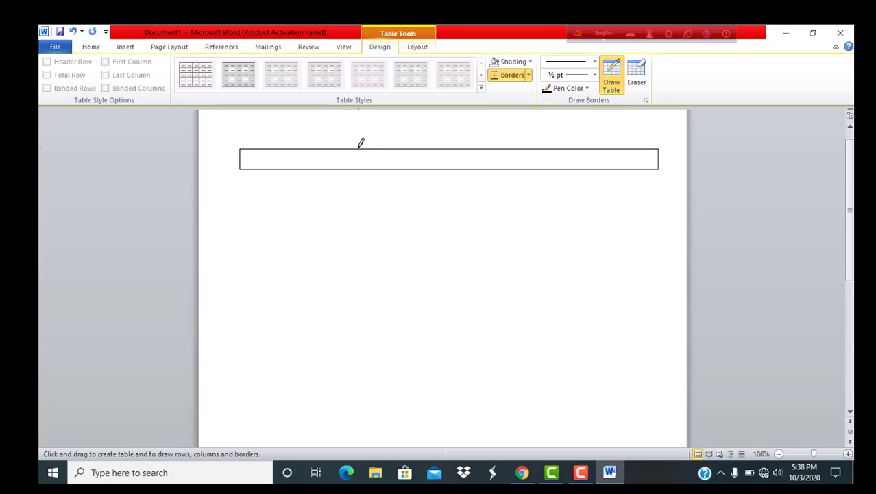
pyautogui.moveTo(358, 148); pyautogui.dragTo(360, 168)
pyautogui.moveTo(486, 147); pyautogui.dragTo(487, 167)
pyautogui.moveTo(572, 146); pyautogui.dragTo(576, 168)
# Add rows to the end of the drawn table until it has eight rows
pyautogui.press('Tab')
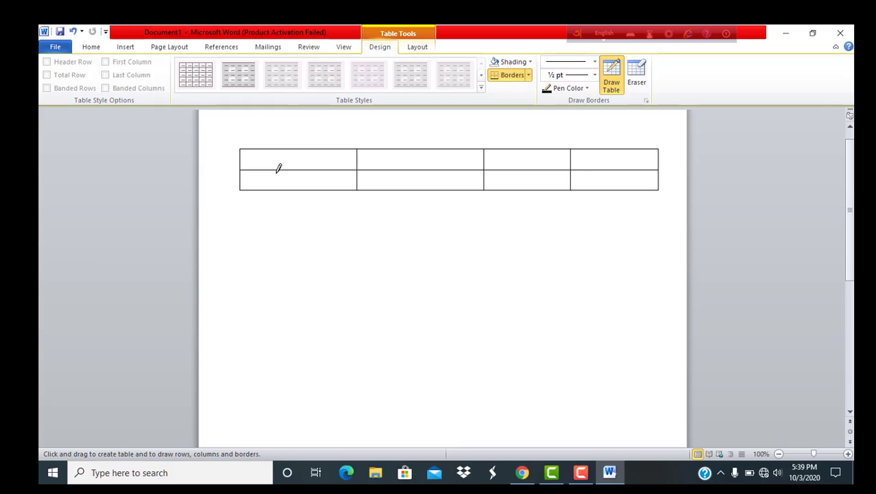
pyautogui.press('Tab')
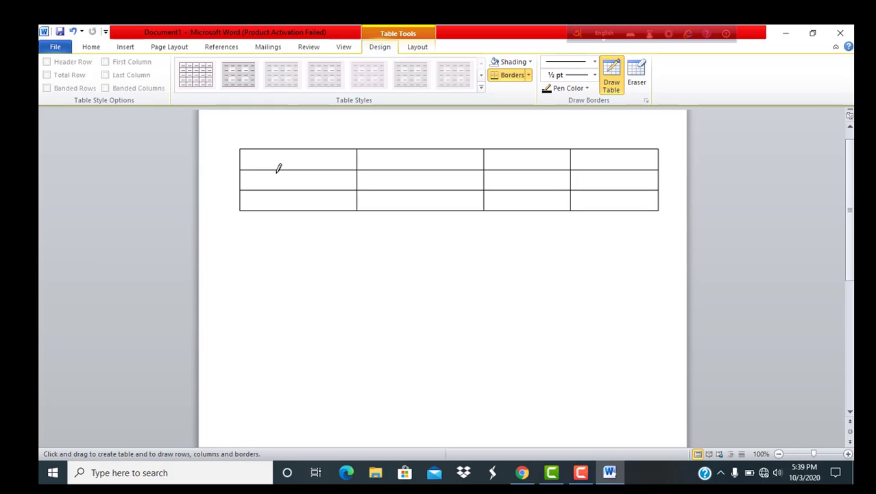
pyautogui.press('Tab')
pyautogui.press('Tab')
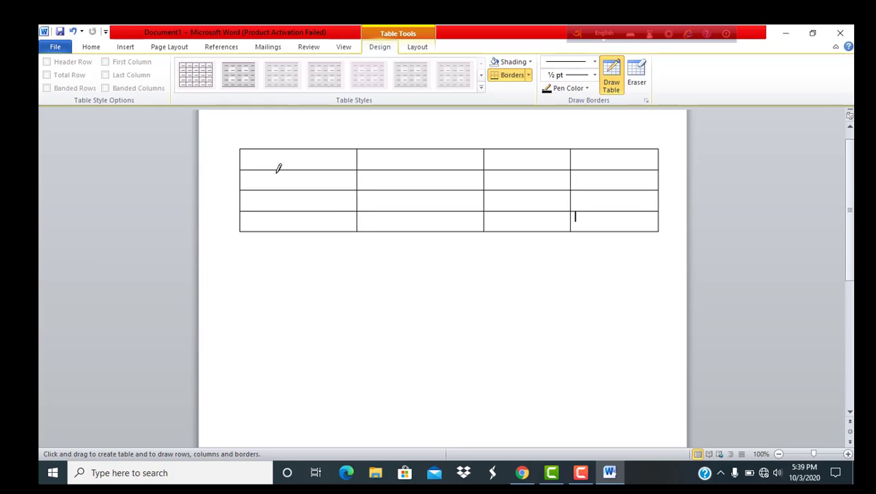
pyautogui.press('Tab')
pyautogui.press('Tab')
pyautogui.press('Tab')
pyautogui.press('Tab')
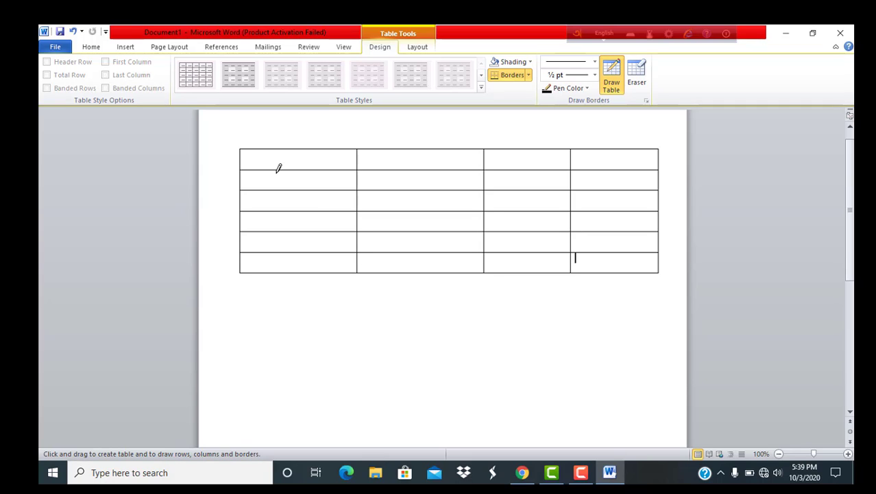
pyautogui.press('Tab')
pyautogui.press('Tab')
pyautogui.press('Tab')
pyautogui.press('Tab')
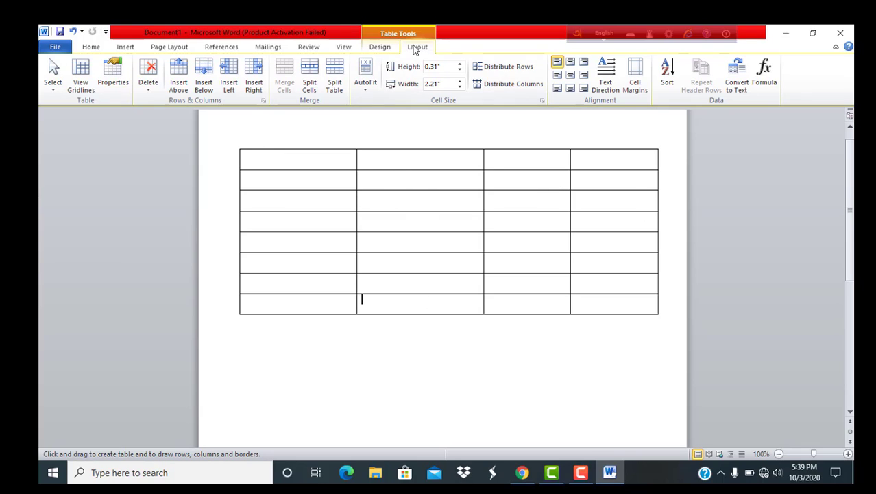
# Erase the border between the first two cells of the second column and the border between the second and third cells of row five
pyautogui.click(380, 47)
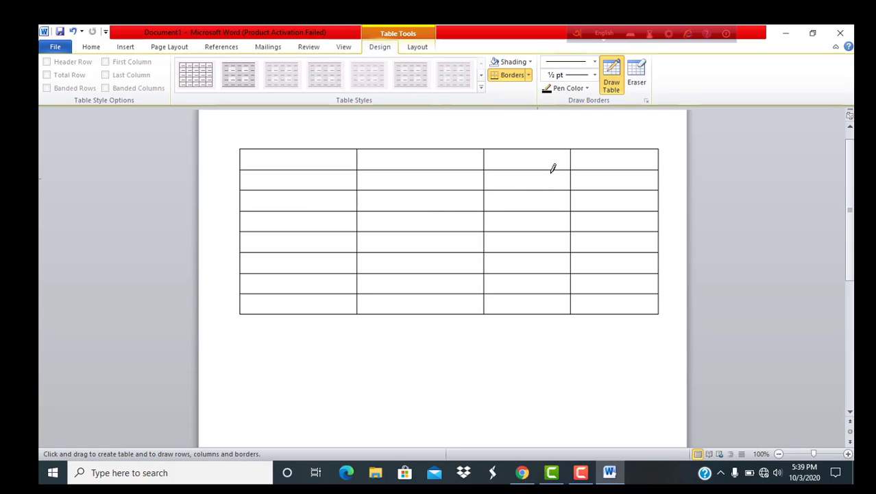
pyautogui.click(636, 77)
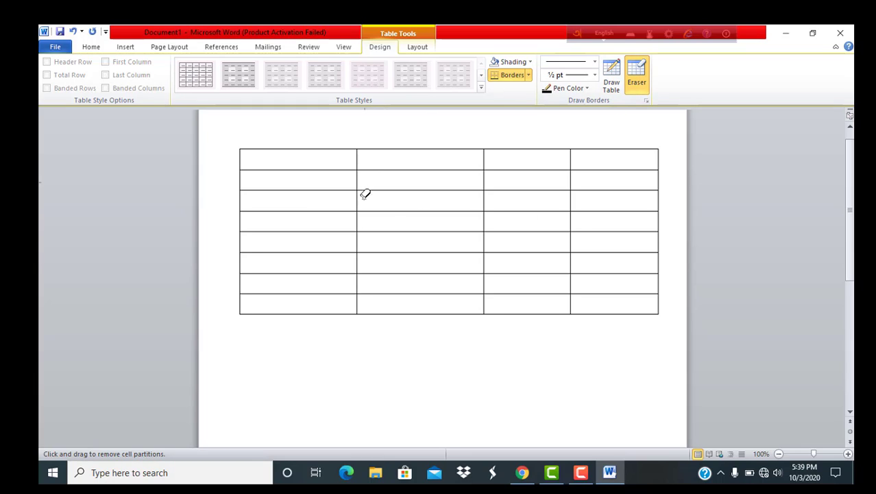
pyautogui.click(366, 169)
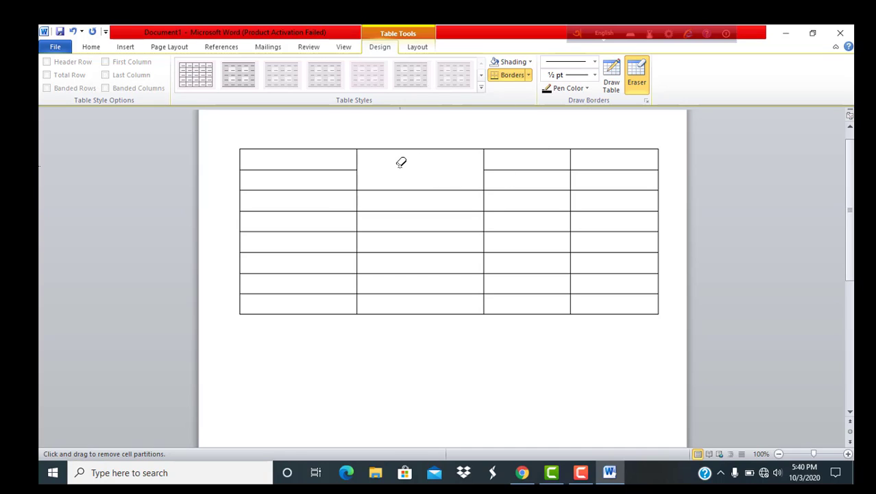
pyautogui.click(484, 236)
pyautogui.click(318, 148)
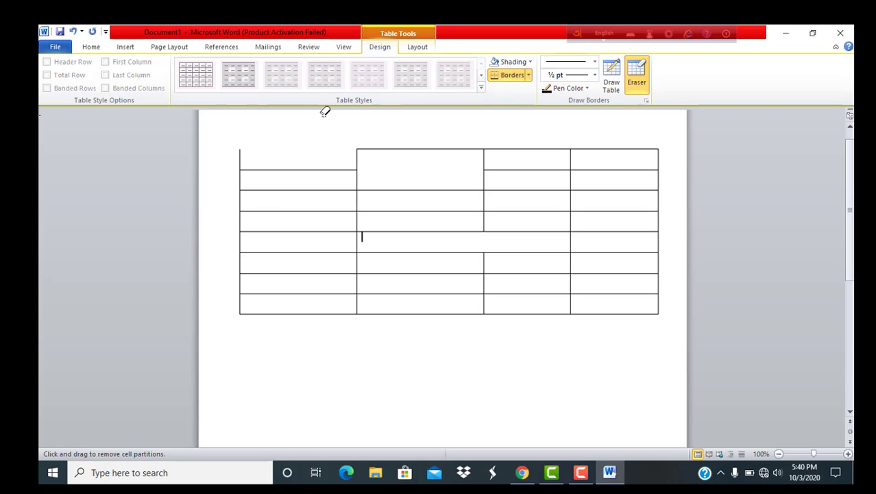
pyautogui.hotkey('ctrl', 'z')
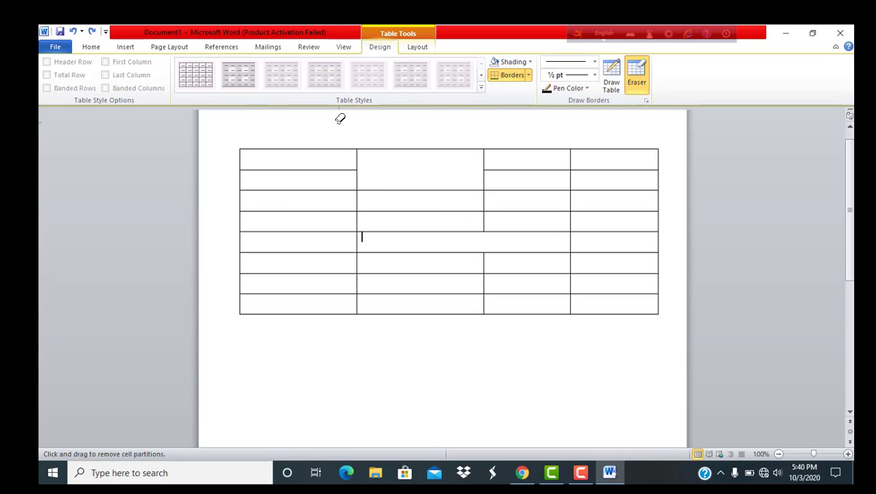
pyautogui.press('Escape')
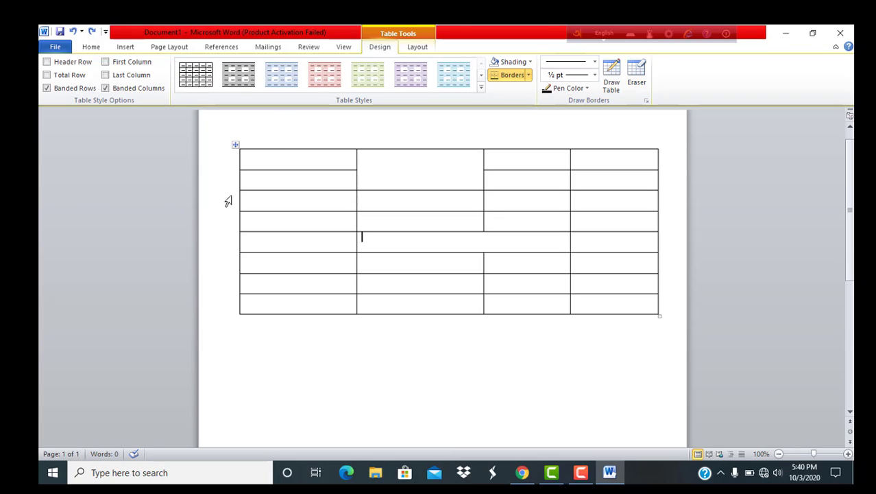
# Try several table styles and apply one with thin green borders around every cell and no shading
pyautogui.click(242, 75)
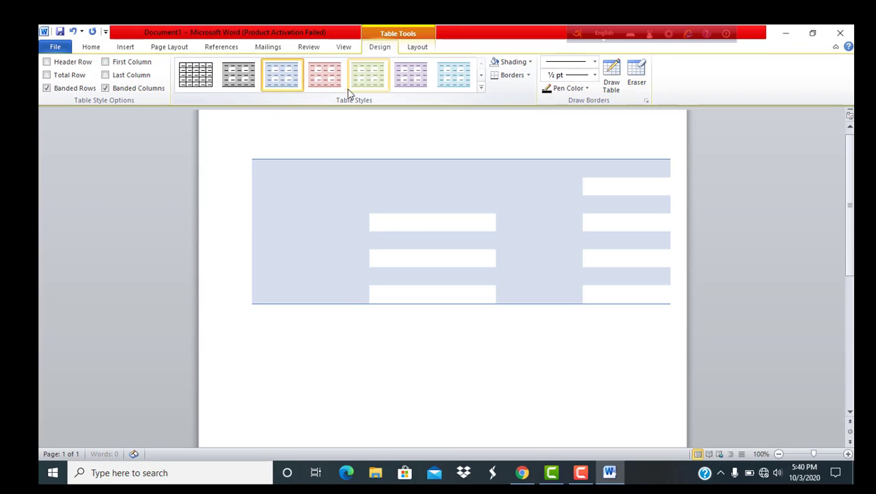
pyautogui.click(412, 80)
pyautogui.click(451, 82)
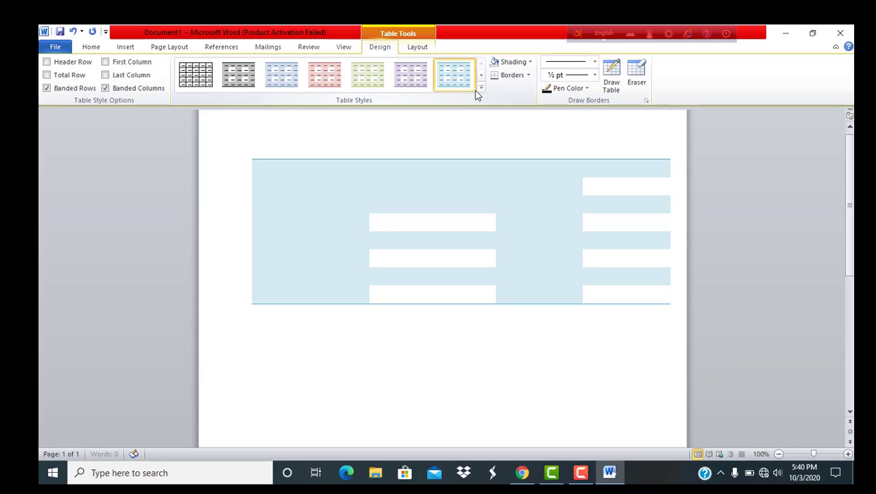
pyautogui.click(458, 79)
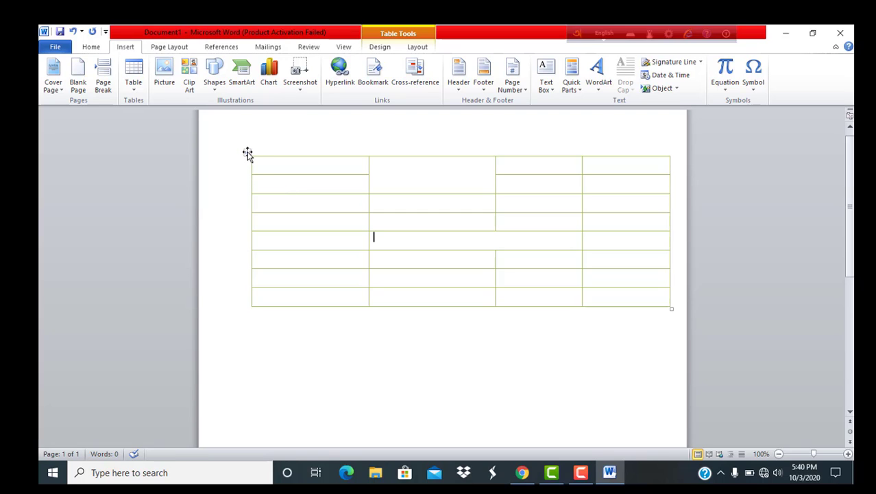
# Move the table lower on the page and resize it to be shorter overall, with a taller third row and a wider second column in the upper rows
pyautogui.moveTo(248, 152); pyautogui.dragTo(228, 236)
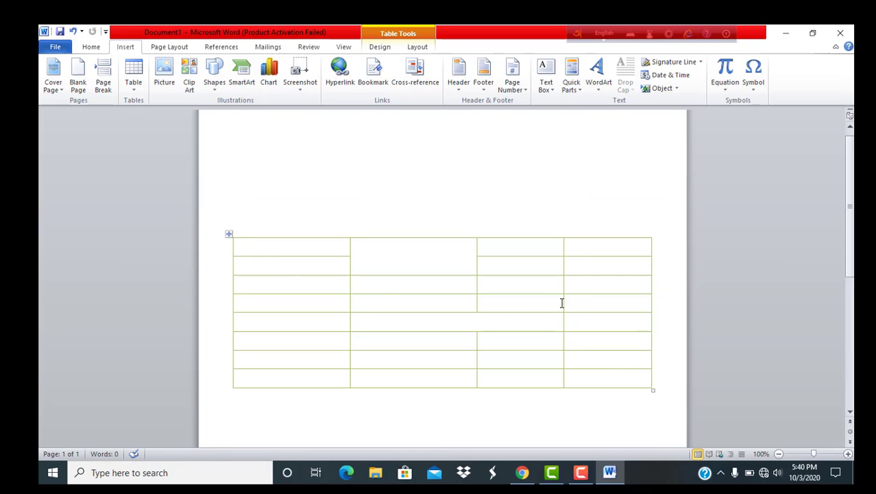
pyautogui.moveTo(652, 392); pyautogui.dragTo(657, 334)
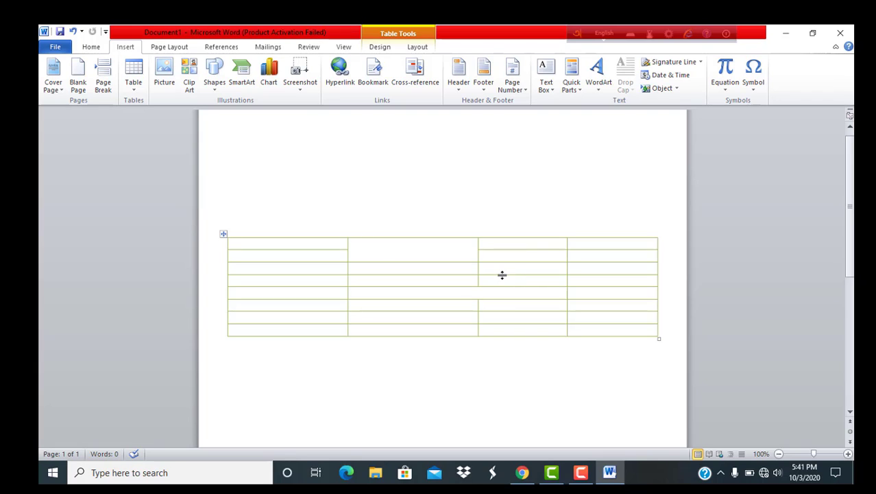
pyautogui.moveTo(503, 275); pyautogui.dragTo(505, 285)
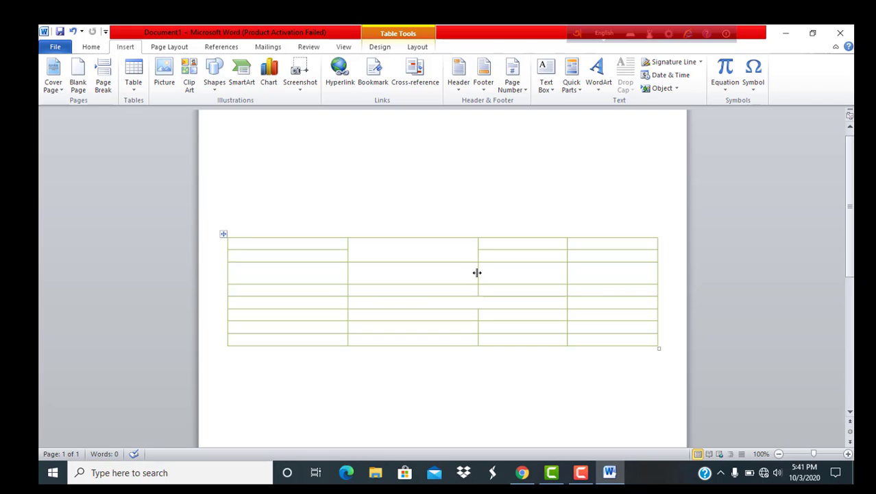
pyautogui.moveTo(477, 273); pyautogui.dragTo(492, 275)
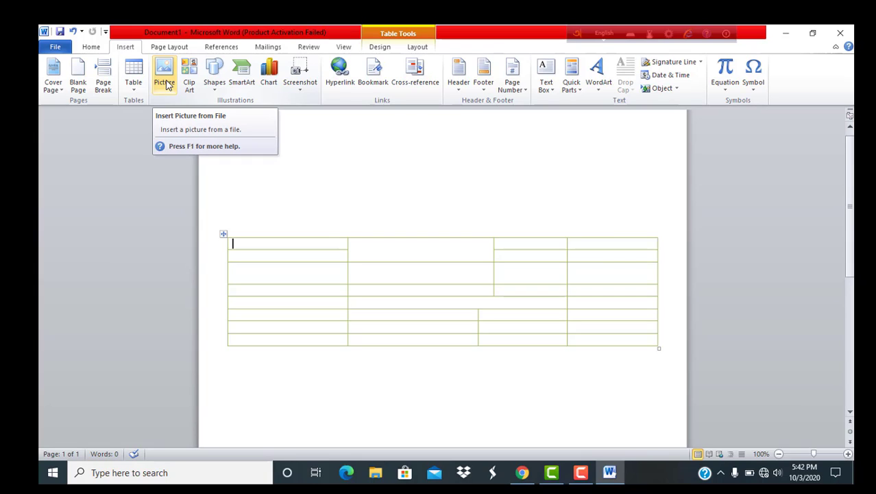
# Insert the picture yhffhhufh from the Pictures folder into the table's first cell
pyautogui.click(167, 83)
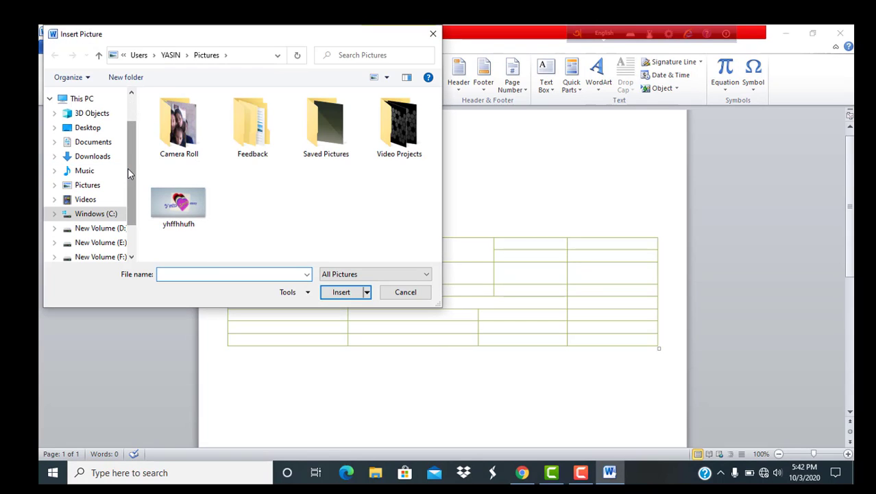
pyautogui.moveTo(135, 170); pyautogui.dragTo(134, 147)
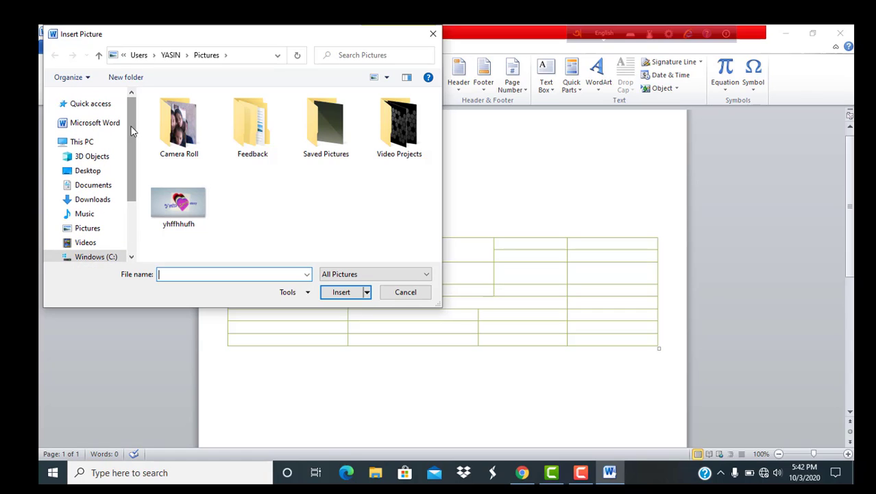
pyautogui.scroll(-2, 130, 137)
pyautogui.scroll(1, 129, 147)
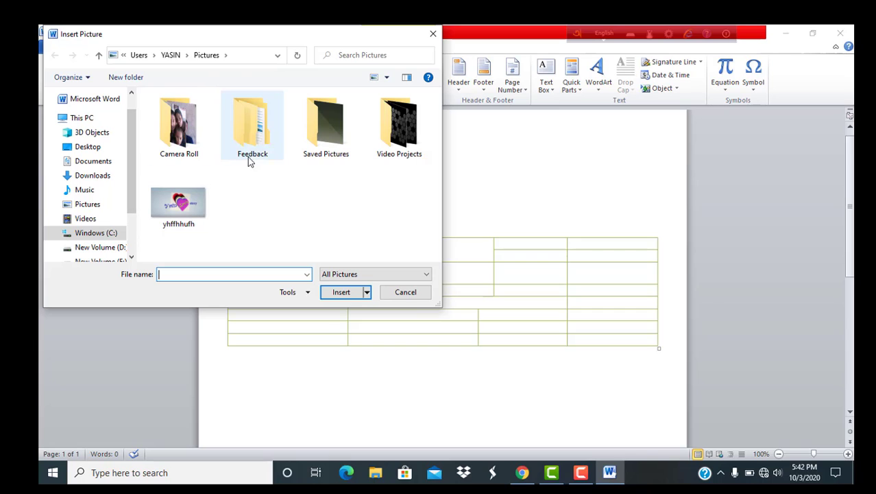
pyautogui.click(182, 216)
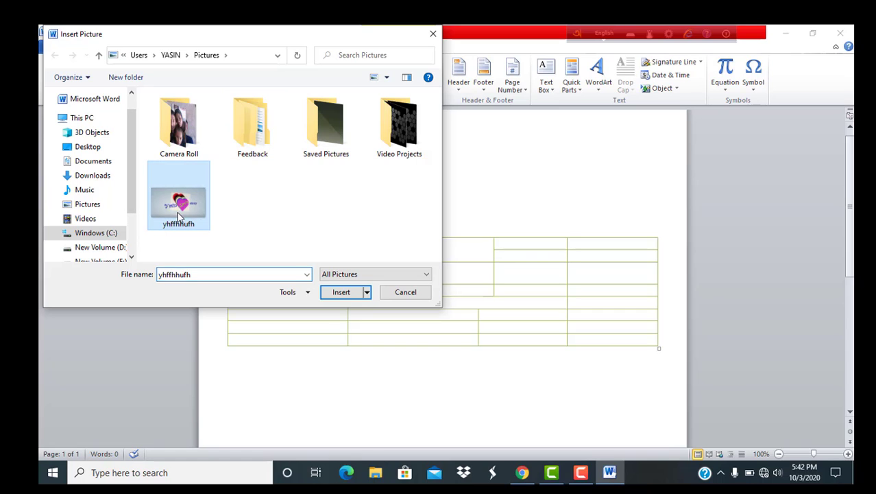
pyautogui.click(340, 292)
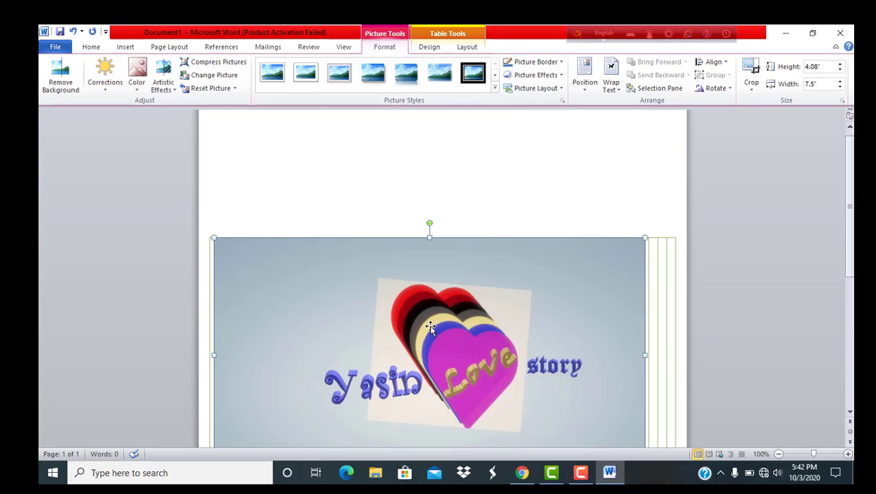
# Move the picture out of the table to just below it and set its text wrapping to In Front of Text
pyautogui.moveTo(392, 302); pyautogui.dragTo(500, 227)
pyautogui.click(611, 84)
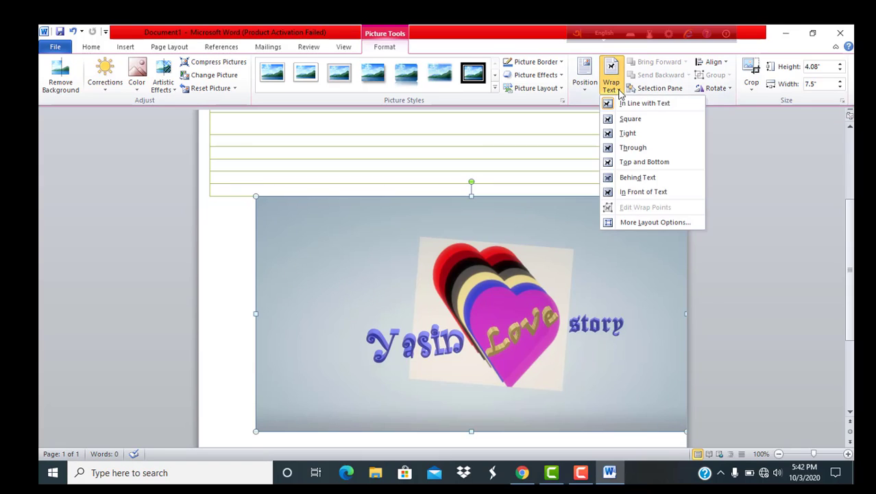
pyautogui.click(626, 193)
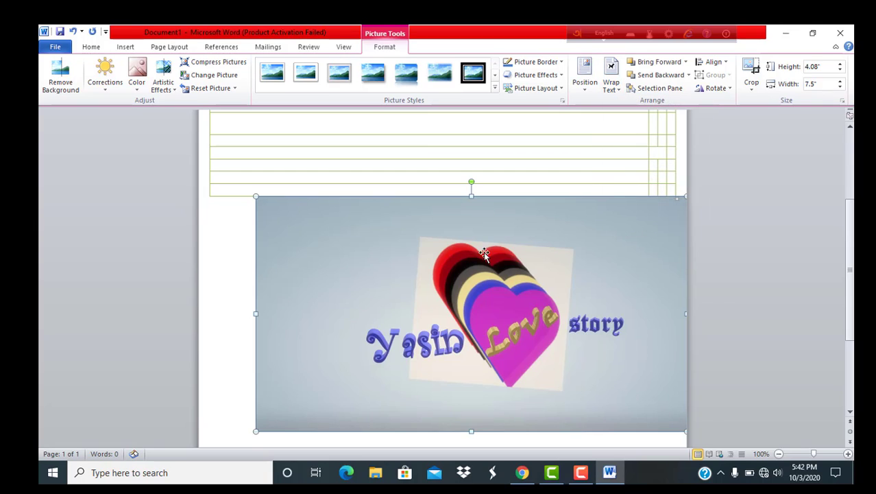
# Move the picture up over the table's lower rows and shrink it to about 3.09" high by 5.68" wide
pyautogui.moveTo(468, 259); pyautogui.dragTo(426, 218)
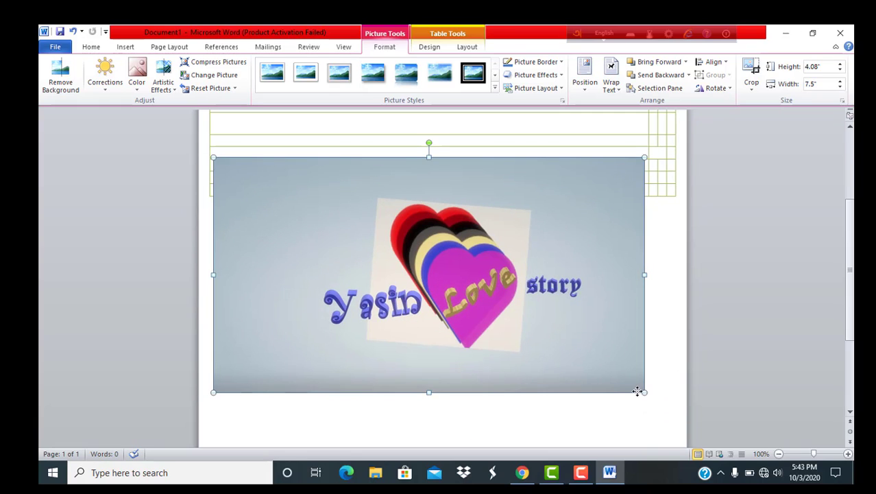
pyautogui.moveTo(637, 391)
pyautogui.mouseDown()
pyautogui.moveTo(443, 349)
pyautogui.moveTo(638, 386)
pyautogui.mouseUp()
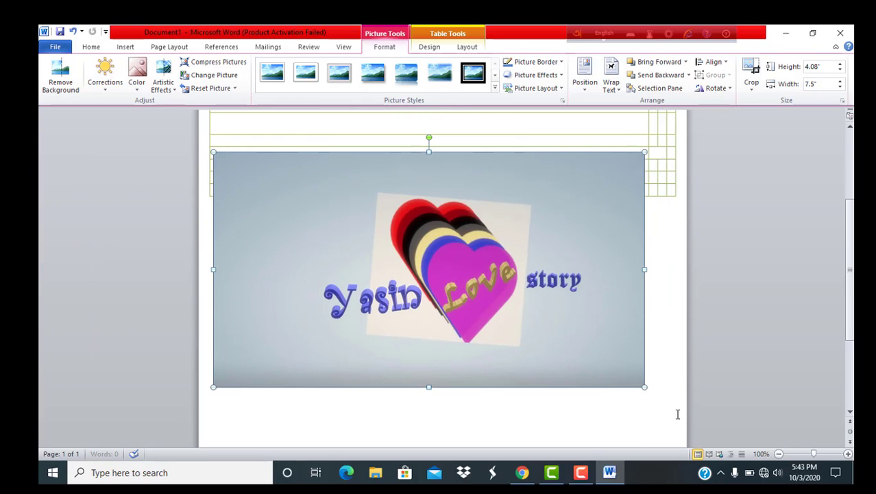
pyautogui.moveTo(645, 387); pyautogui.dragTo(357, 330)
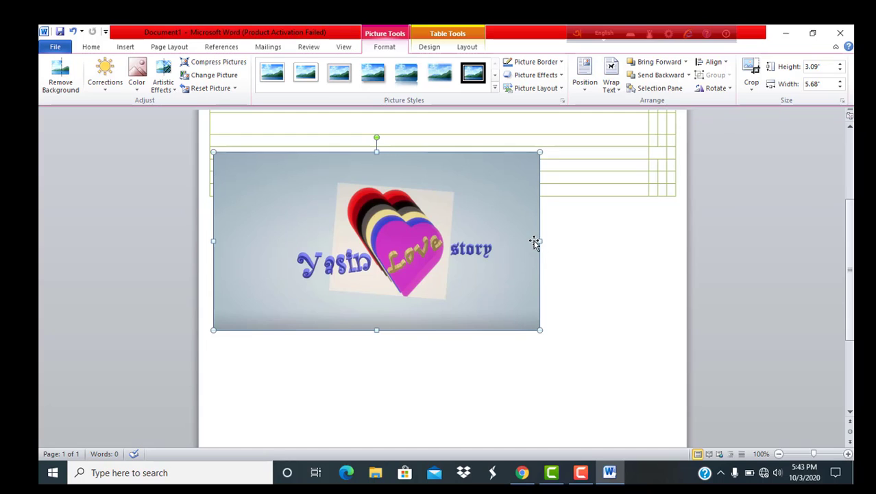
# Place the picture just below the table, narrow it to about 4.24" wide, and remove its background using the automatic selection
pyautogui.moveTo(537, 242); pyautogui.dragTo(538, 294)
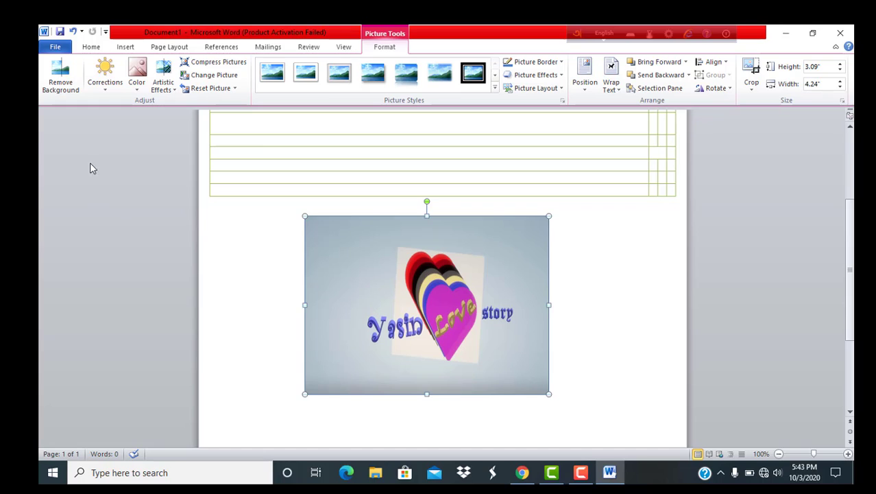
pyautogui.click(65, 85)
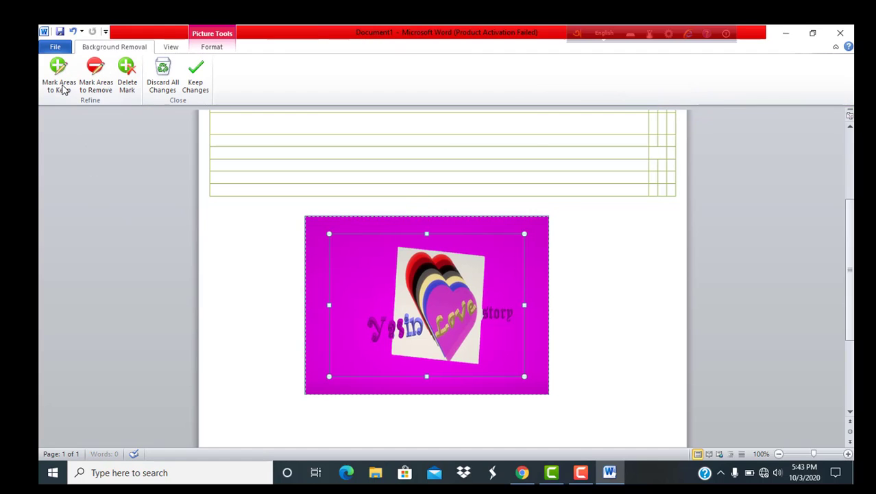
pyautogui.click(583, 329)
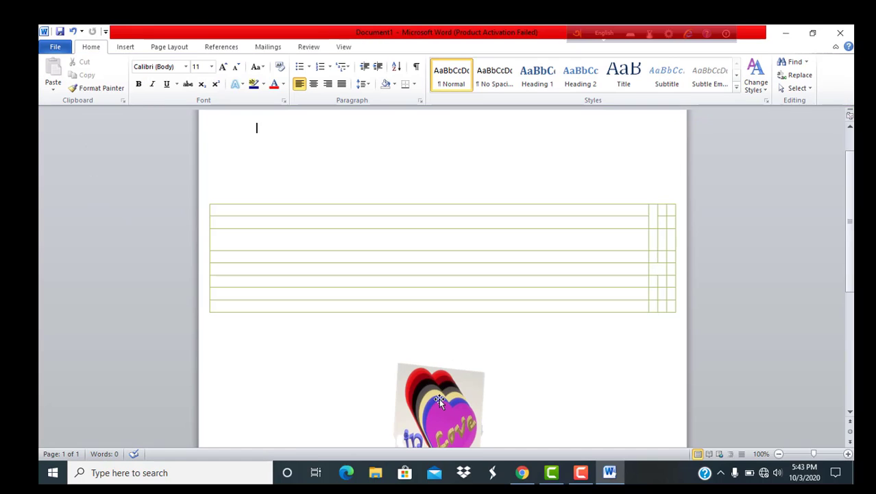
pyautogui.scroll(-2, 439, 400)
pyautogui.scroll(2, 439, 399)
pyautogui.scroll(-2, 440, 398)
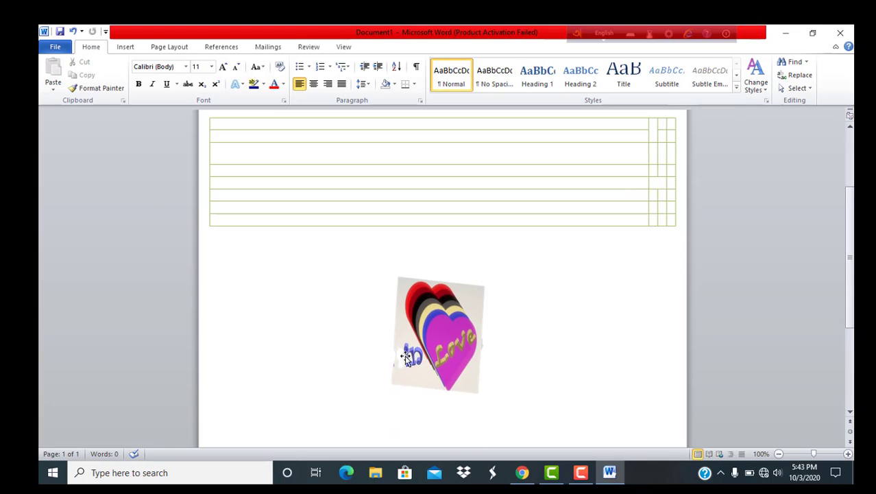
# Review the picture's background-removal selection and the cutout on the page without changing the marked areas
pyautogui.click(372, 301)
pyautogui.click(366, 49)
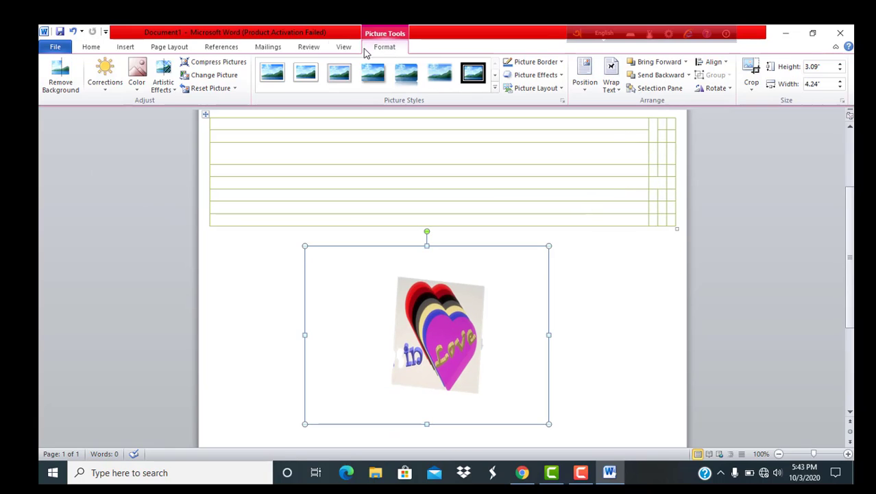
pyautogui.click(60, 75)
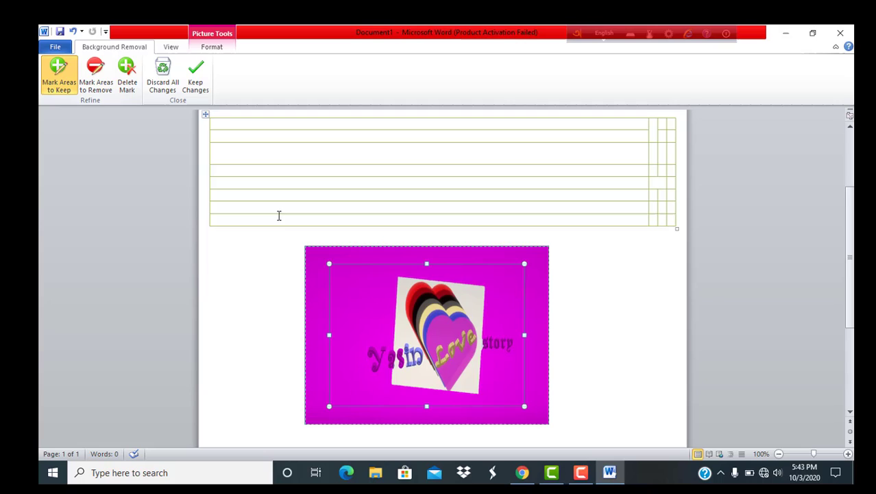
pyautogui.click(600, 328)
pyautogui.scroll(2, 539, 281)
pyautogui.scroll(-4, 470, 357)
pyautogui.scroll(2, 463, 337)
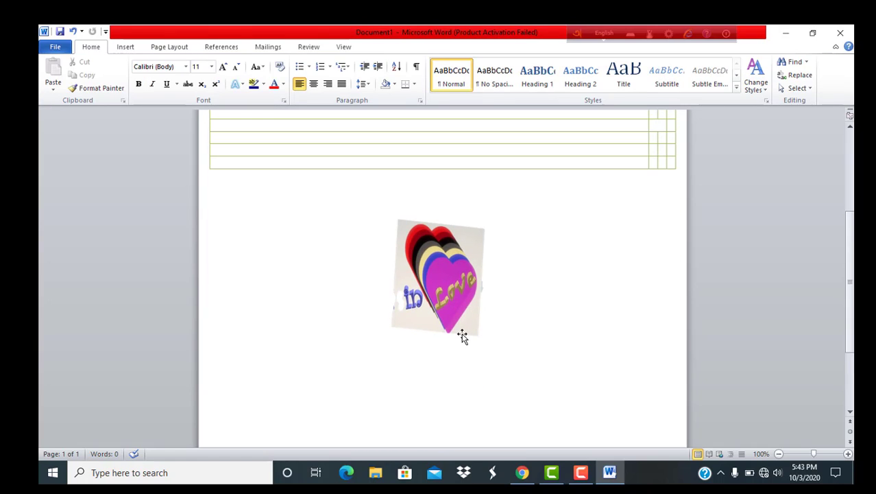
# Recolor the cutout picture with the dark green variation
pyautogui.click(434, 291)
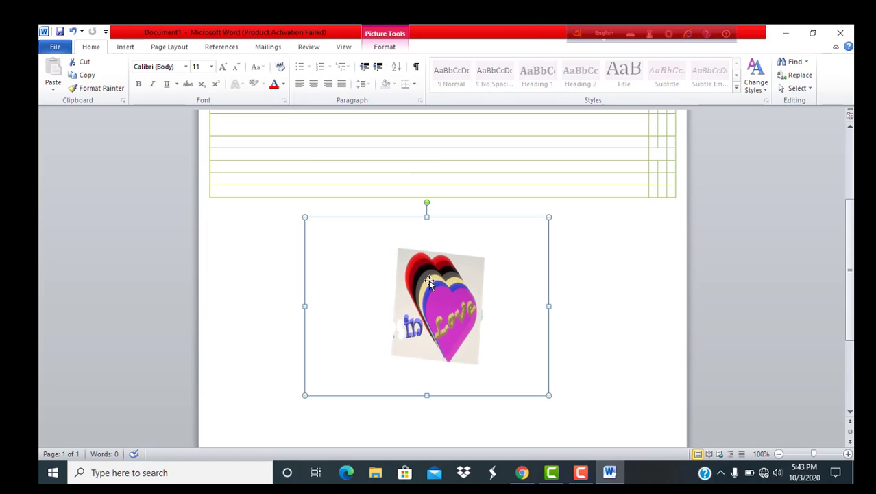
pyautogui.click(381, 46)
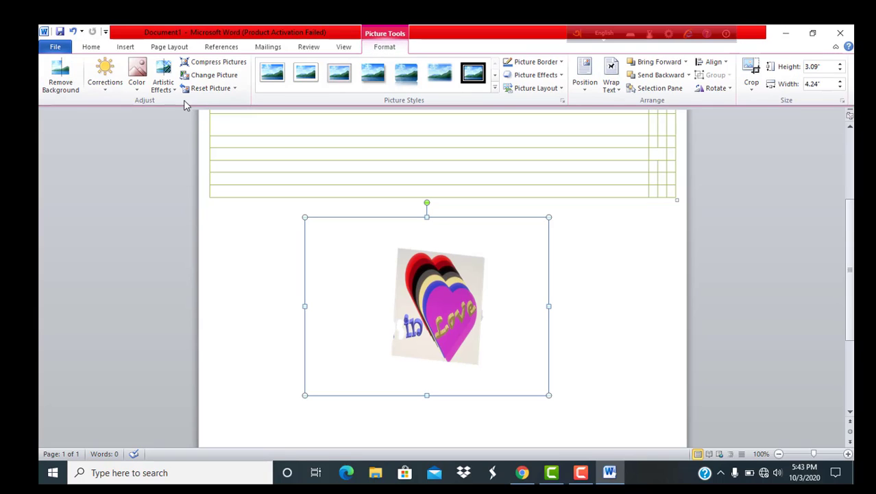
pyautogui.click(137, 82)
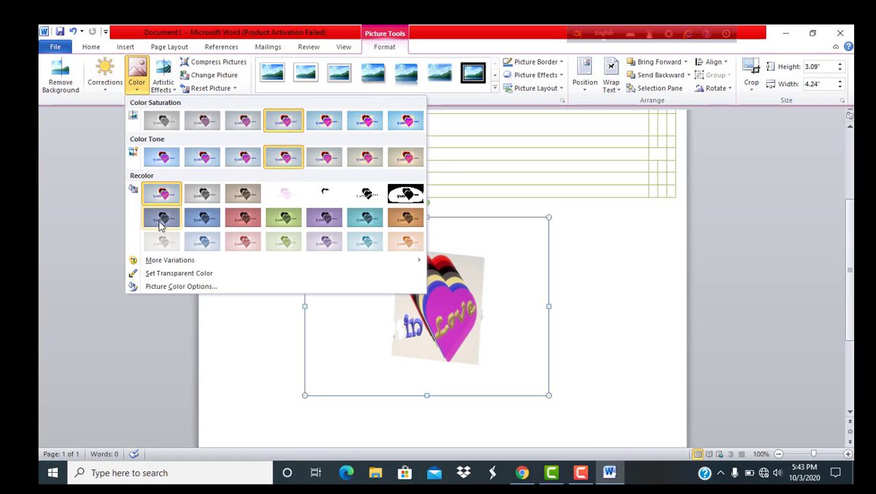
pyautogui.click(283, 219)
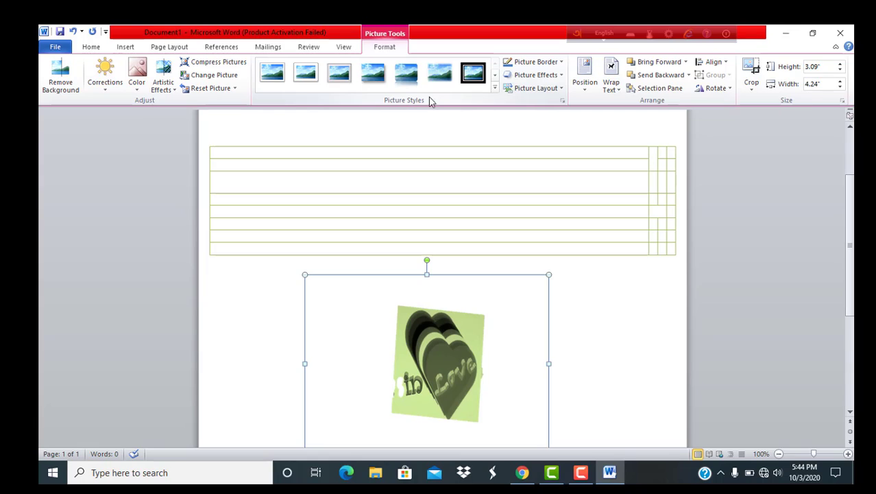
# Apply the black oval frame style to the picture, and replace it with the metallic oval frame style
pyautogui.click(497, 88)
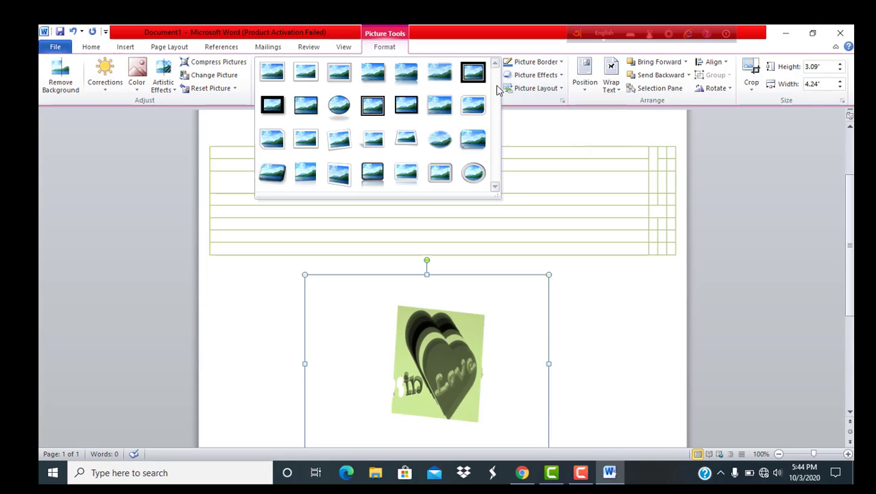
pyautogui.click(347, 107)
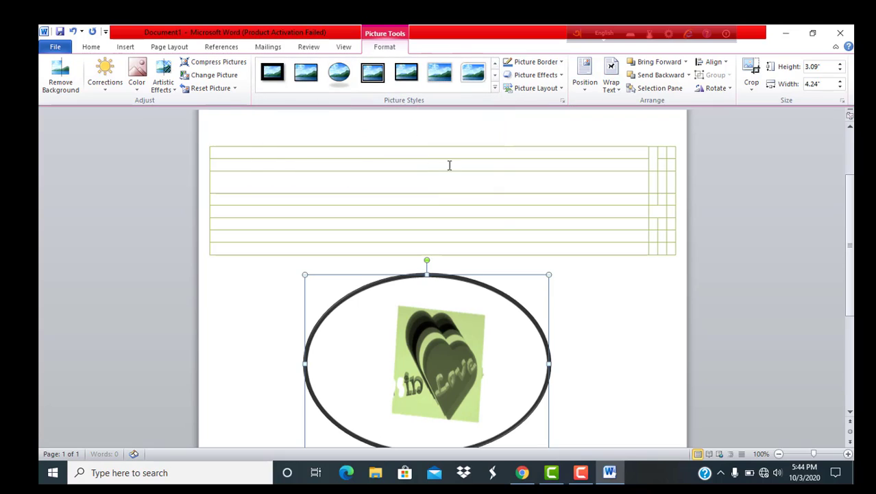
pyautogui.click(495, 90)
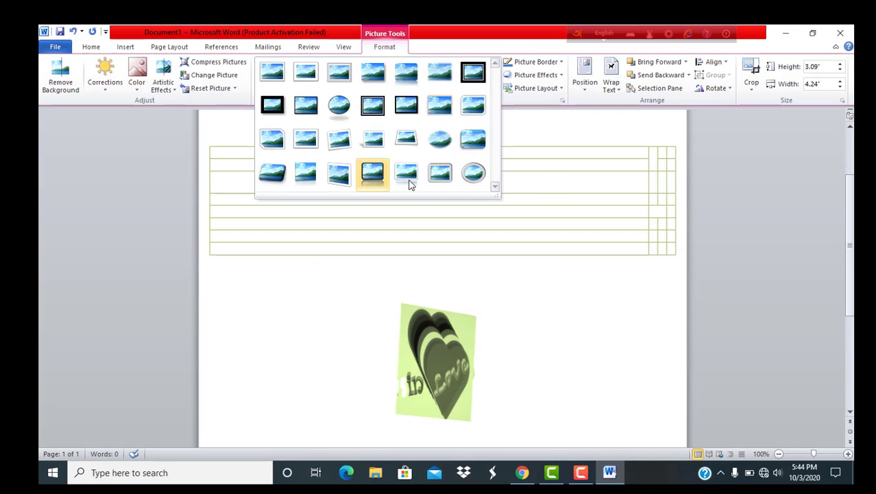
pyautogui.click(474, 174)
pyautogui.scroll(-5, 439, 243)
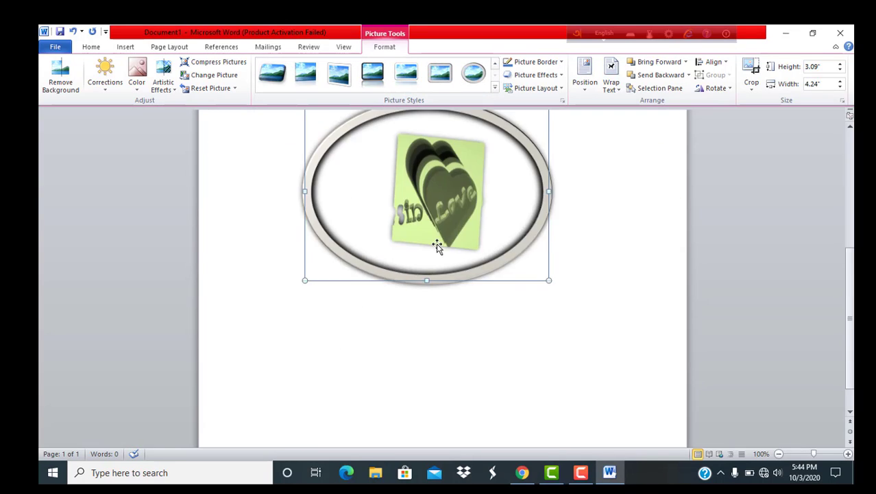
pyautogui.scroll(3, 437, 247)
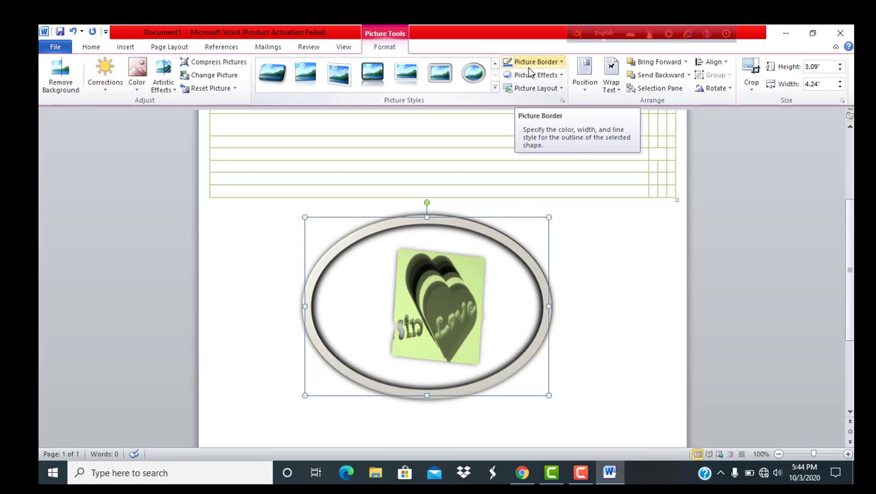
# Give the picture a yellow border and apply the tilted 3-D preset effect, second in the third row of presets
pyautogui.click(561, 62)
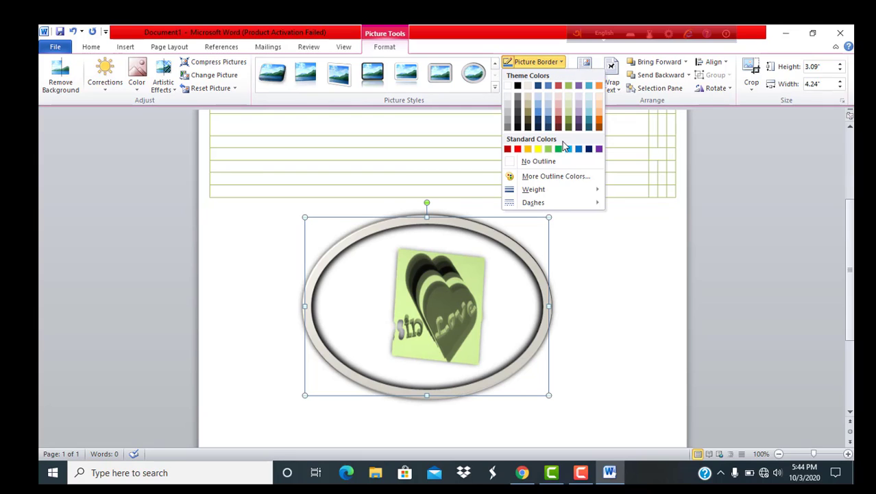
pyautogui.click(537, 150)
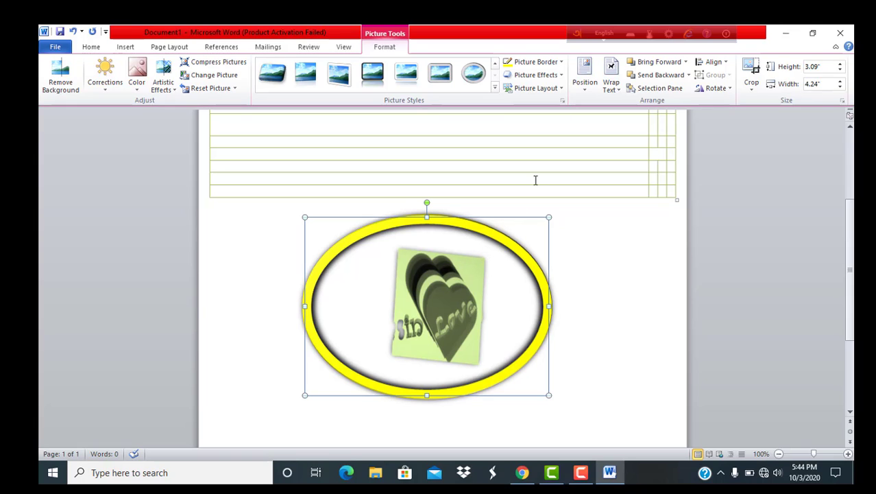
pyautogui.click(542, 74)
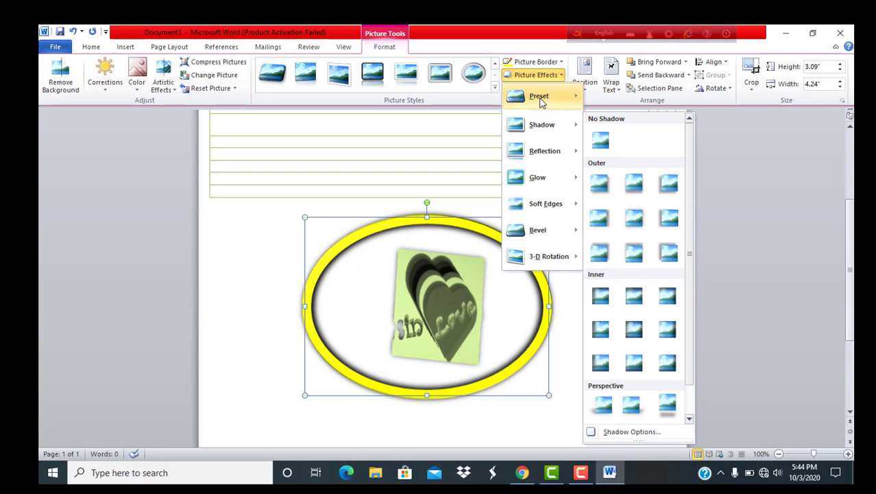
pyautogui.moveTo(542, 101)
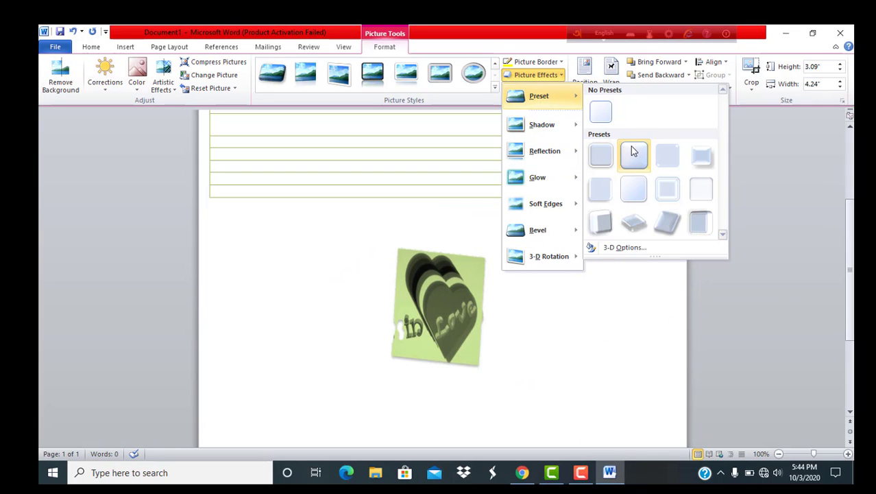
pyautogui.click(624, 224)
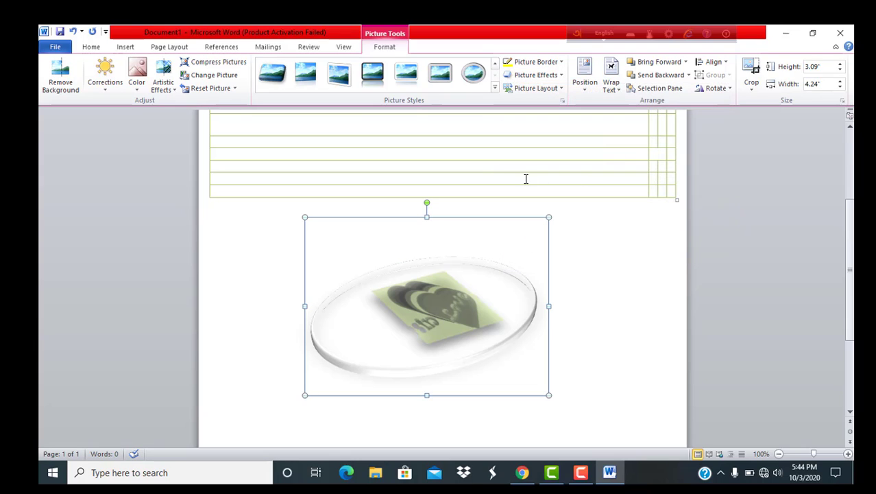
# Convert the picture to a Circular Picture Callout layout, and check the text-wrapping options for its text shape
pyautogui.click(562, 88)
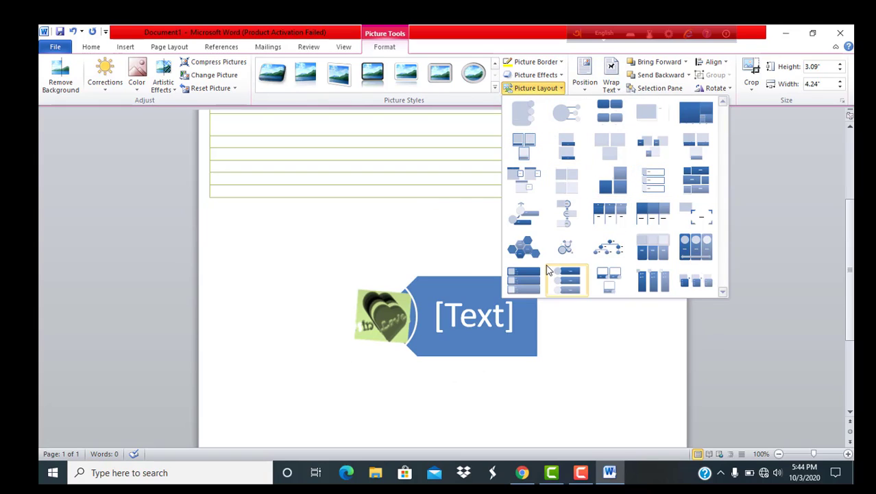
pyautogui.click(568, 122)
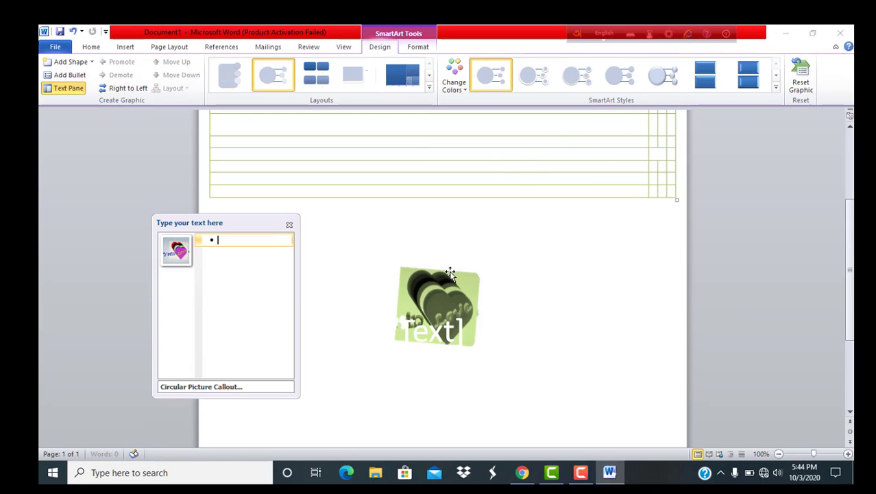
pyautogui.click(289, 226)
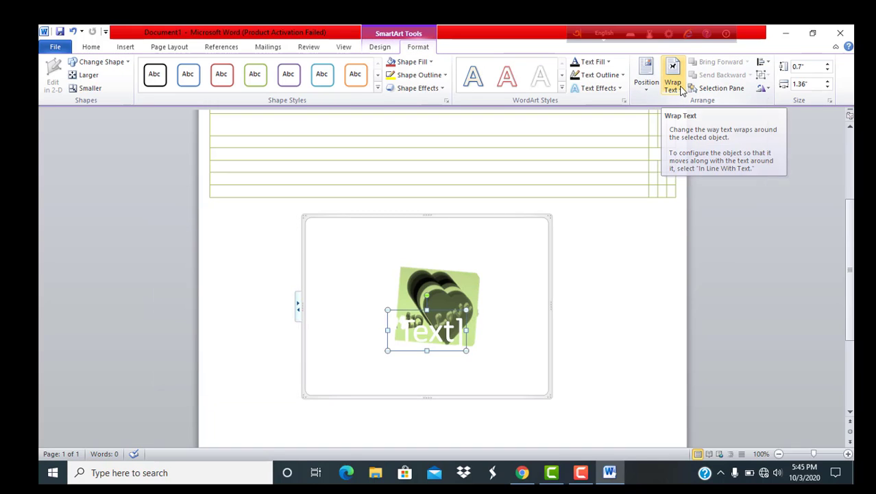
pyautogui.click(675, 94)
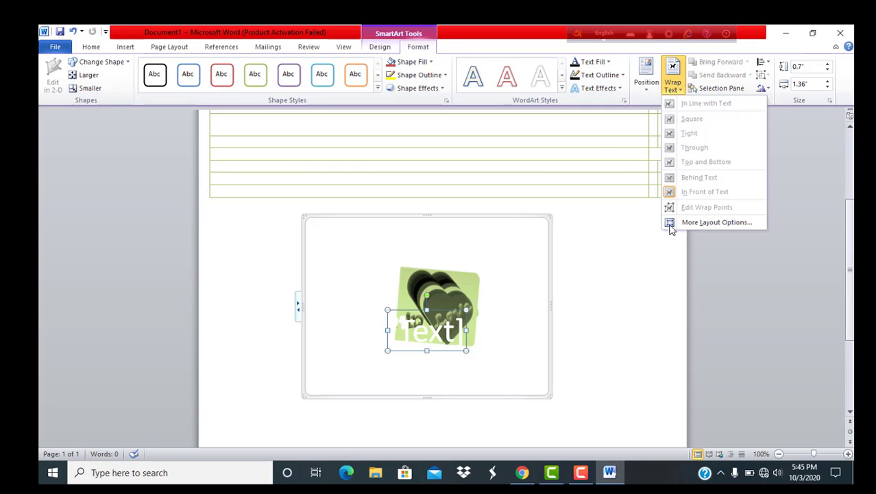
pyautogui.click(558, 262)
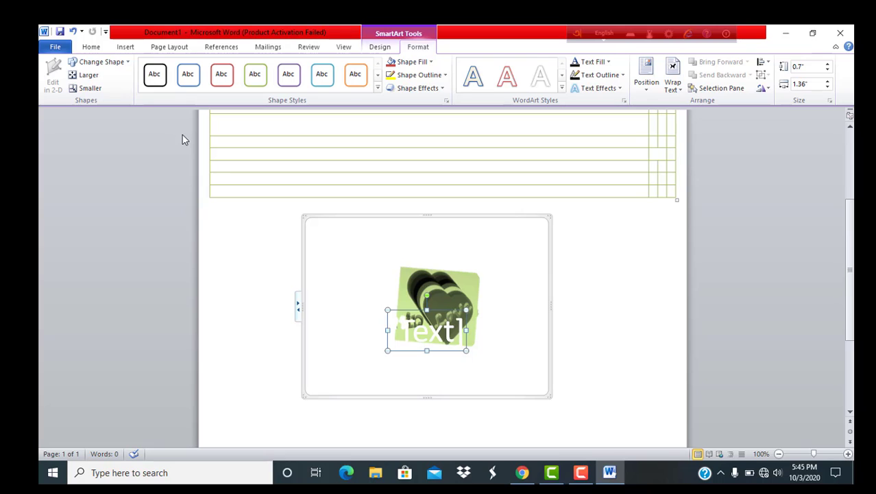
# Insert the picture yhffhhufh from the Pictures folder again and set its text wrapping to Behind Text
pyautogui.click(126, 47)
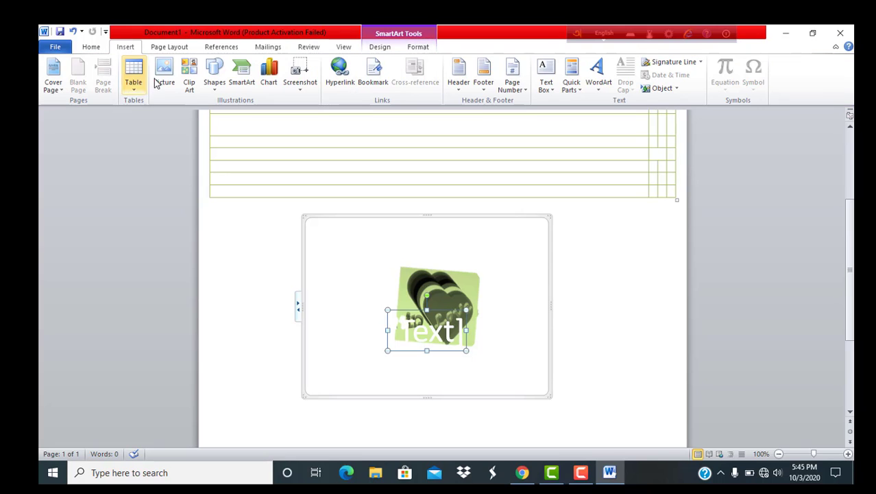
pyautogui.click(168, 86)
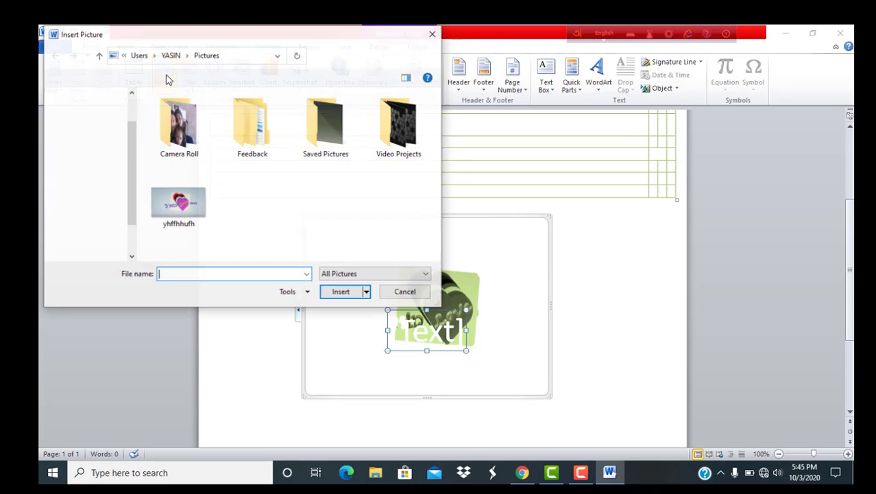
pyautogui.click(179, 203)
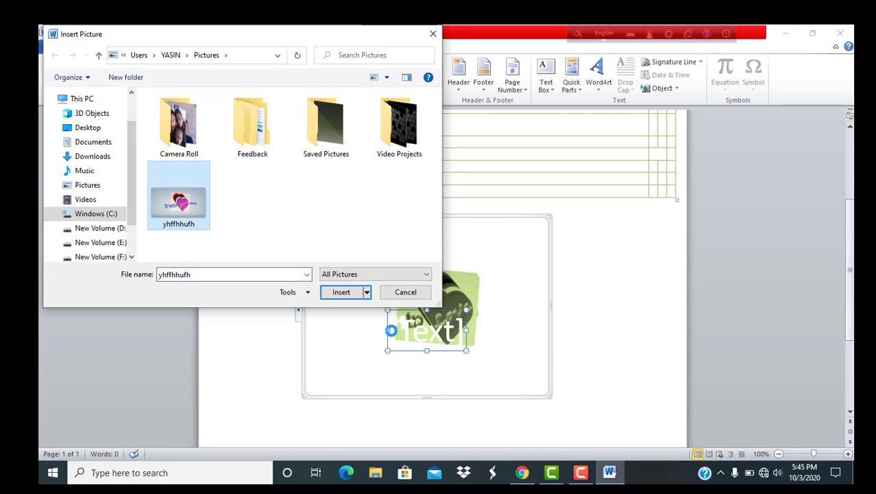
pyautogui.click(342, 296)
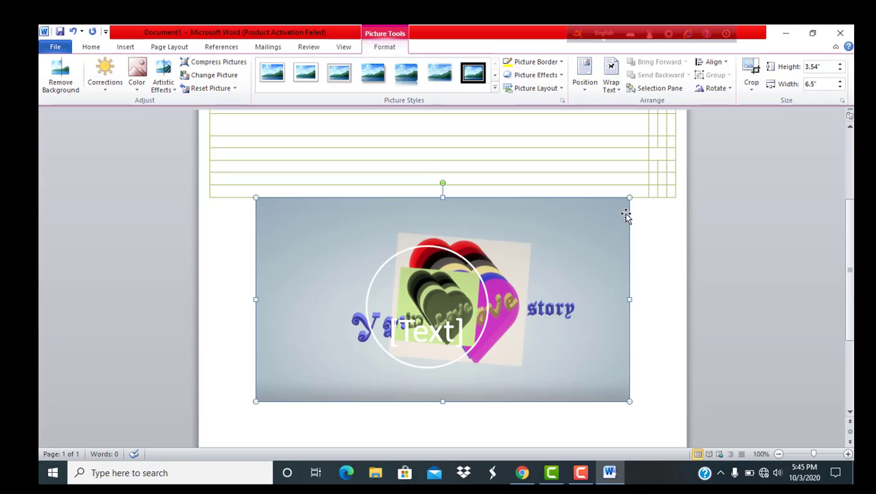
pyautogui.click(620, 90)
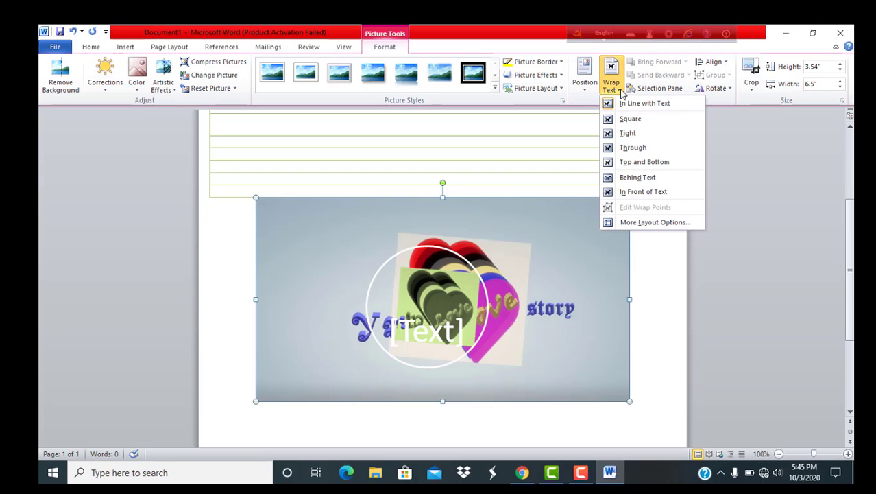
pyautogui.click(640, 180)
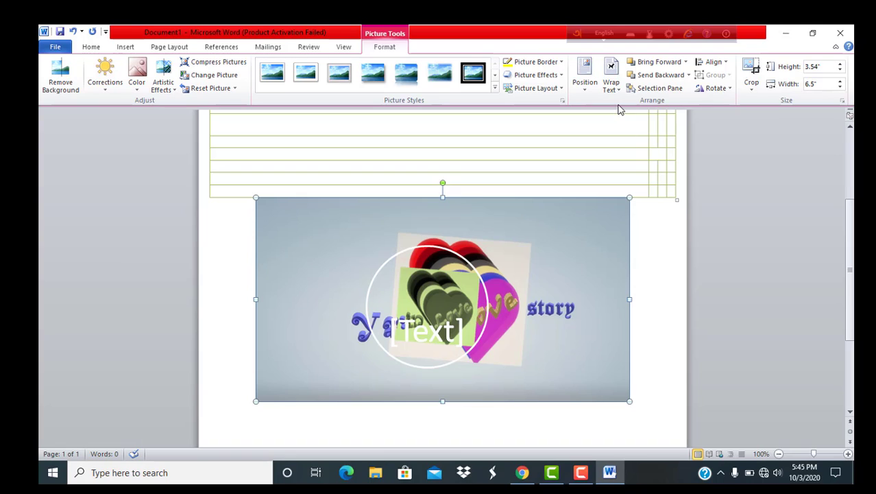